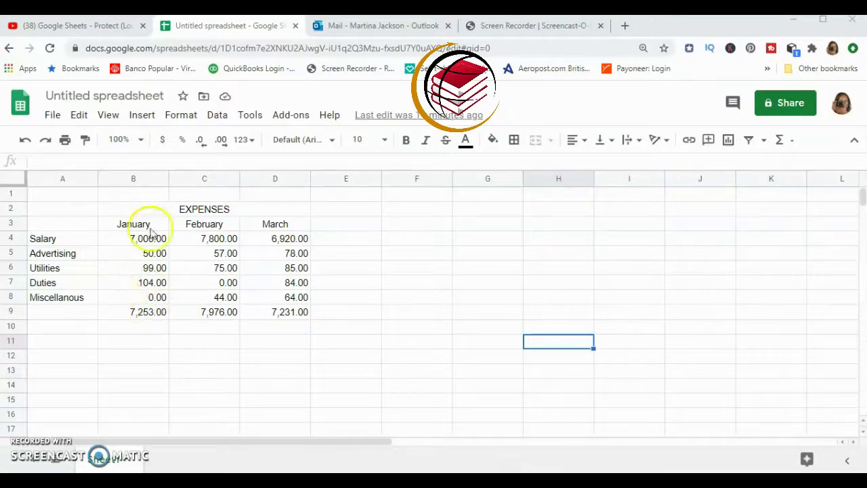
Select the totals row B9:E9 and choose Data > Protected sheets and ranges.
click(124, 316)
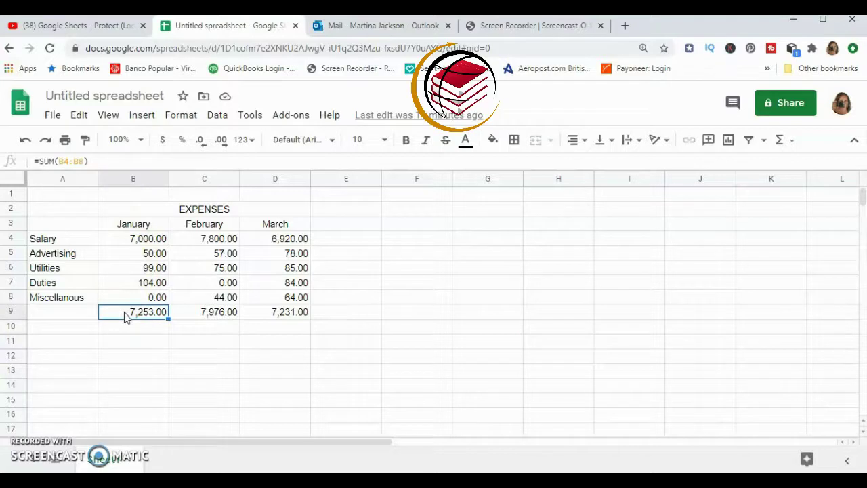
key(shift+Right)
key(shift+Right)
key(shift+Right)
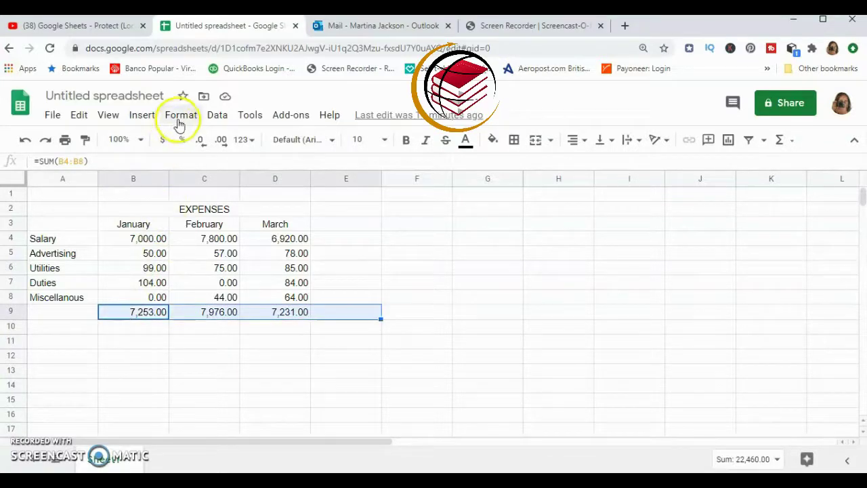
click(217, 118)
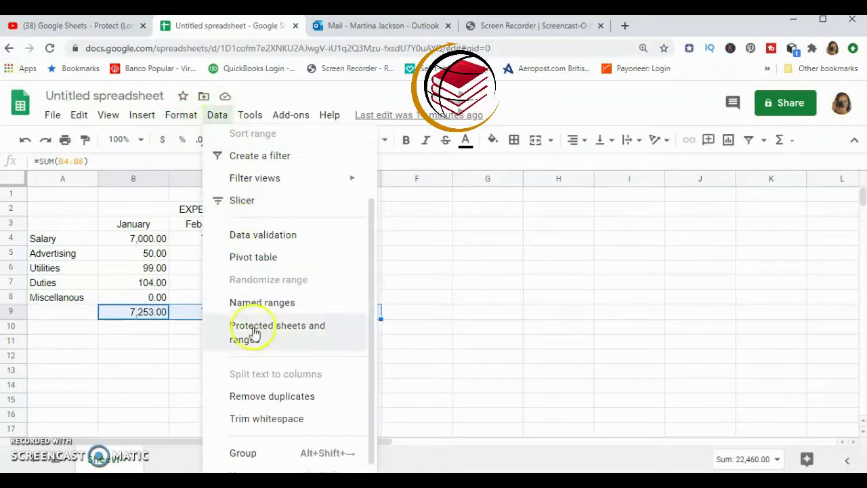
click(274, 339)
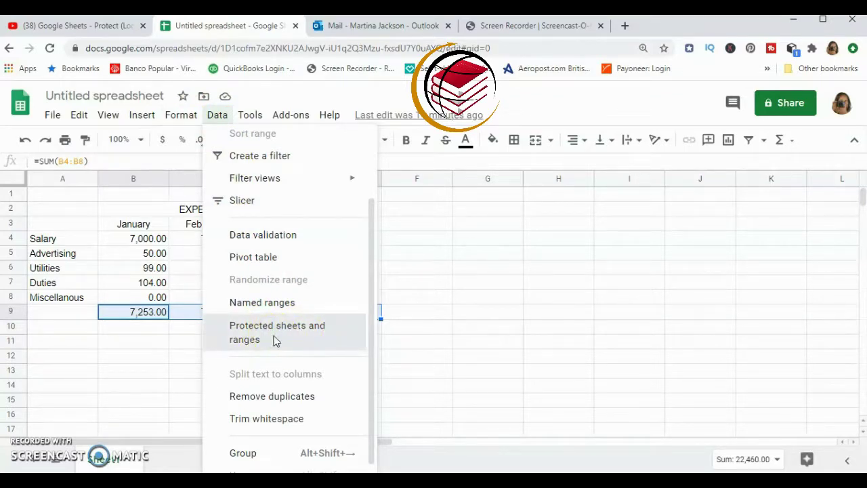
Add Sheet1!B9:E9 as a protected range and continue to its editing permissions.
click(273, 339)
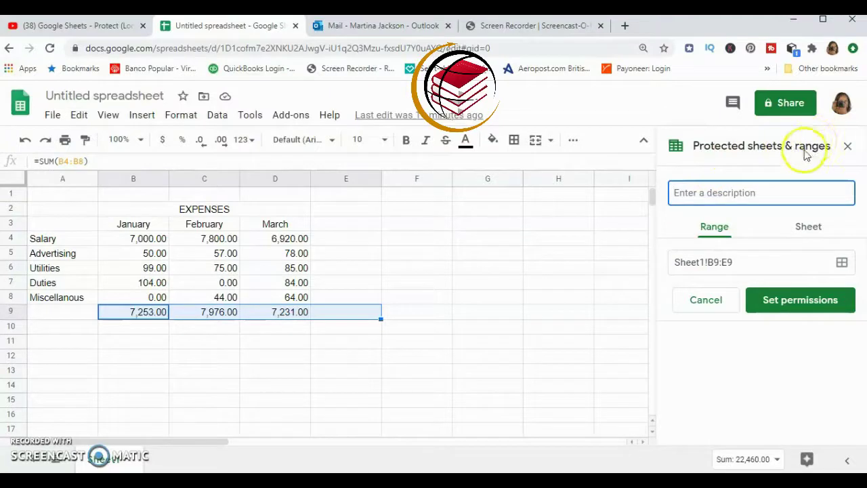
click(721, 193)
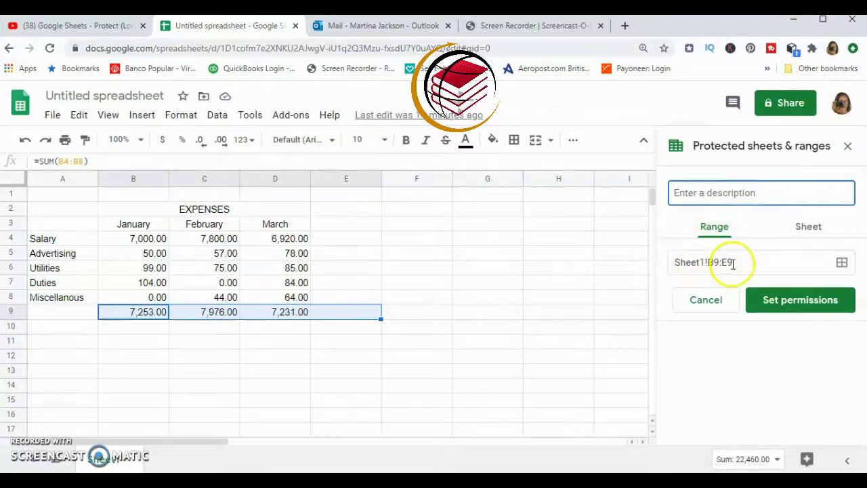
click(842, 263)
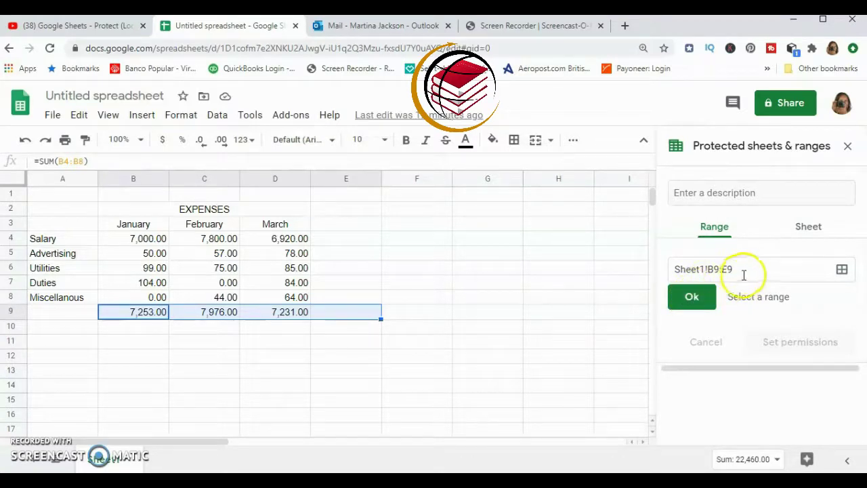
click(692, 297)
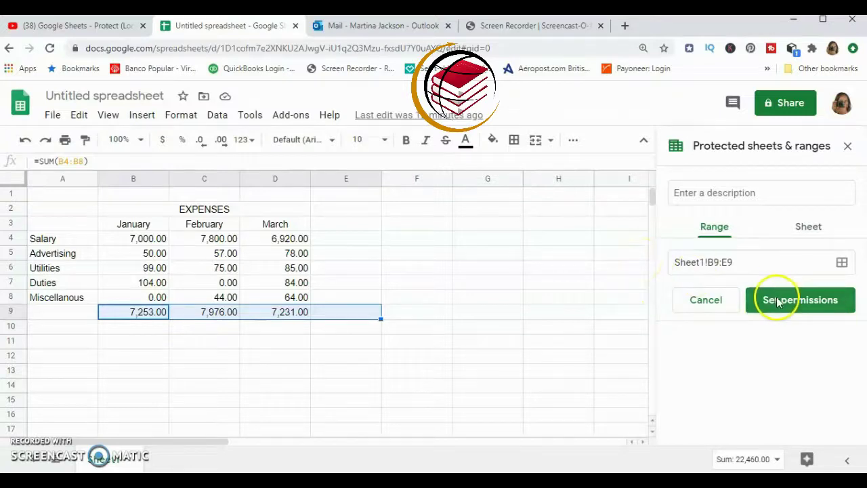
click(798, 303)
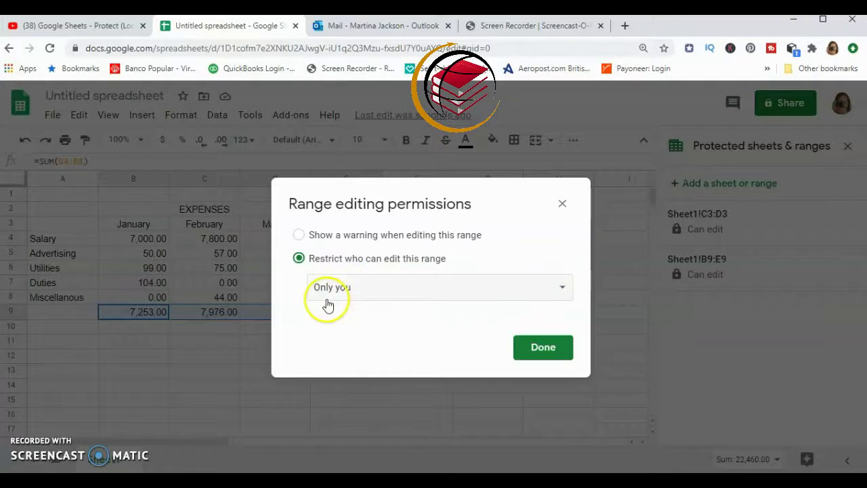
Restrict editing of the B9:E9 range to Only you and save the permissions.
click(565, 287)
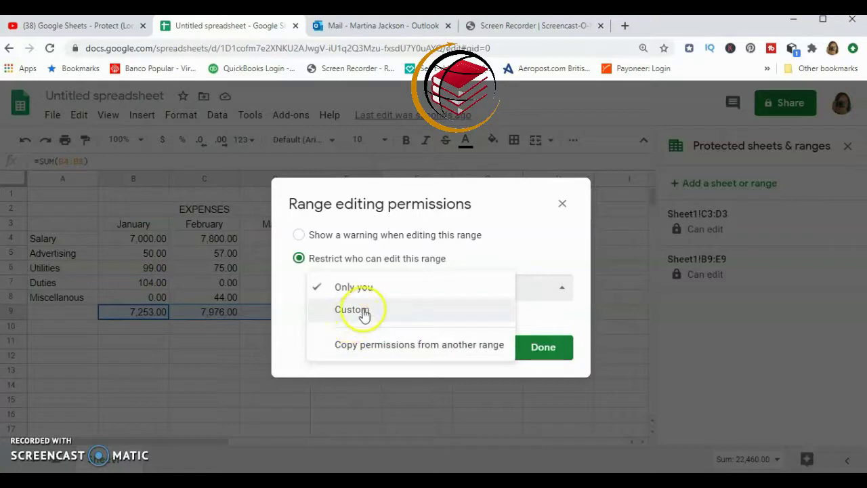
click(365, 313)
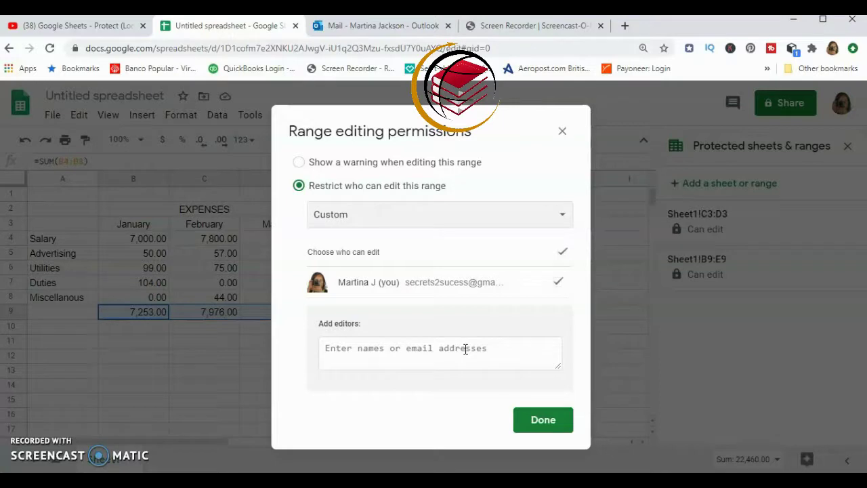
click(564, 217)
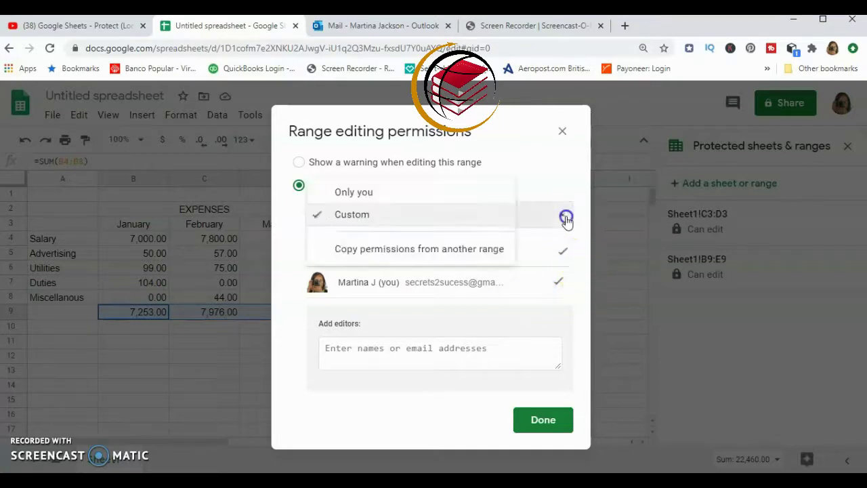
click(354, 195)
click(542, 277)
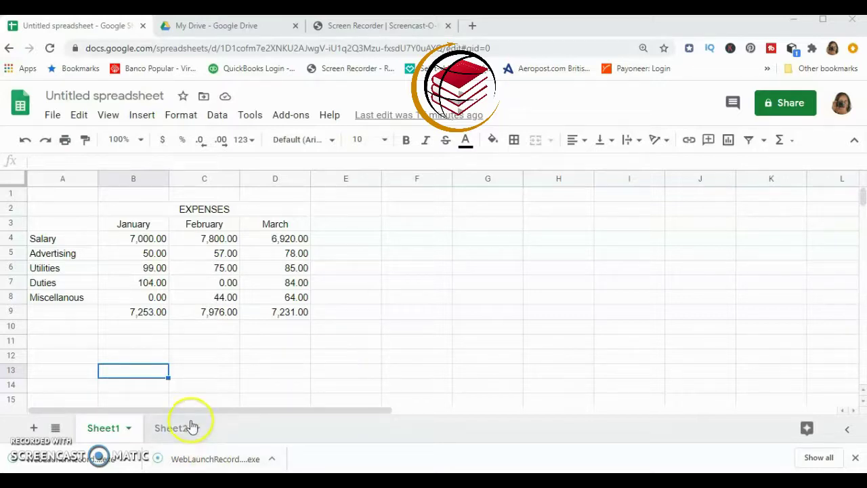
Choose Protect sheet from the Sheet1 tab's menu.
click(378, 312)
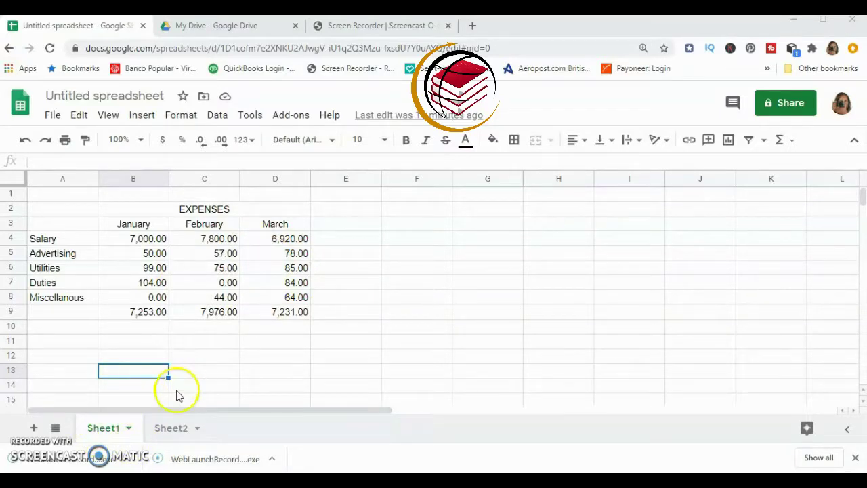
click(133, 433)
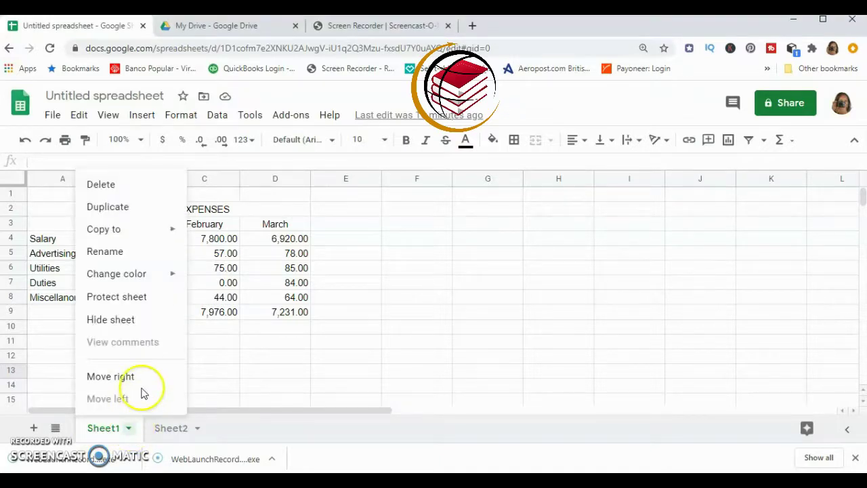
click(125, 298)
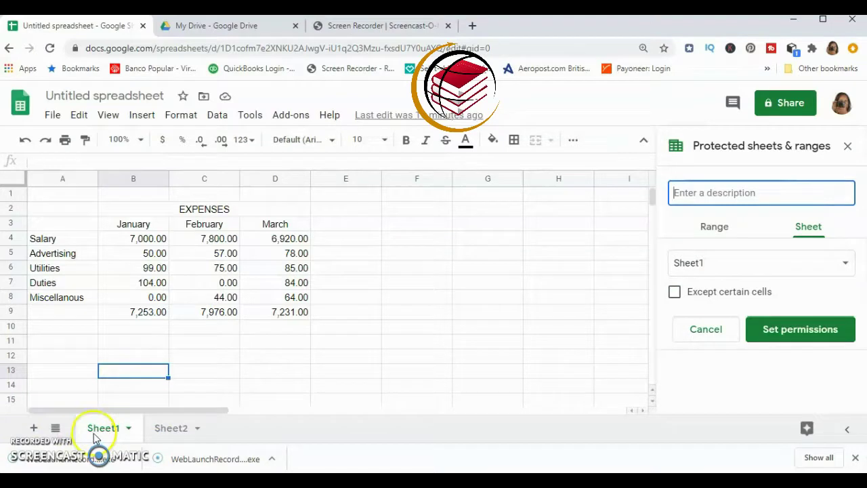
Pick Sheet1 as the sheet to protect and proceed to setting its permissions.
click(845, 264)
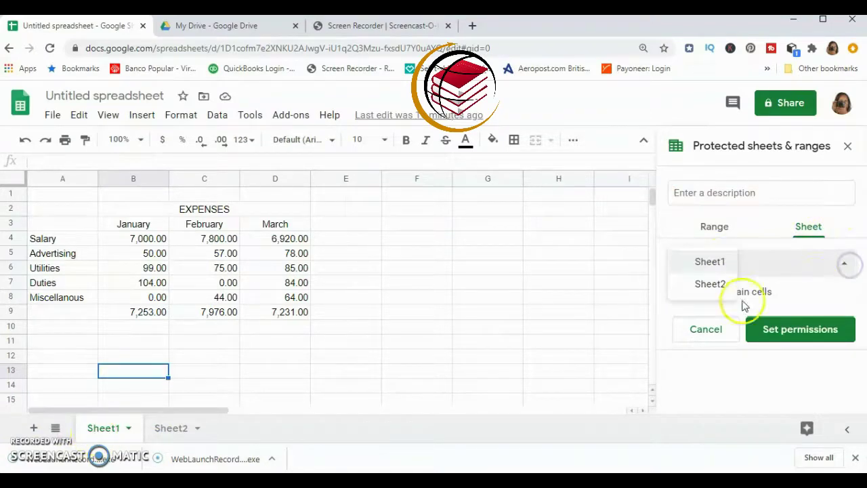
click(704, 264)
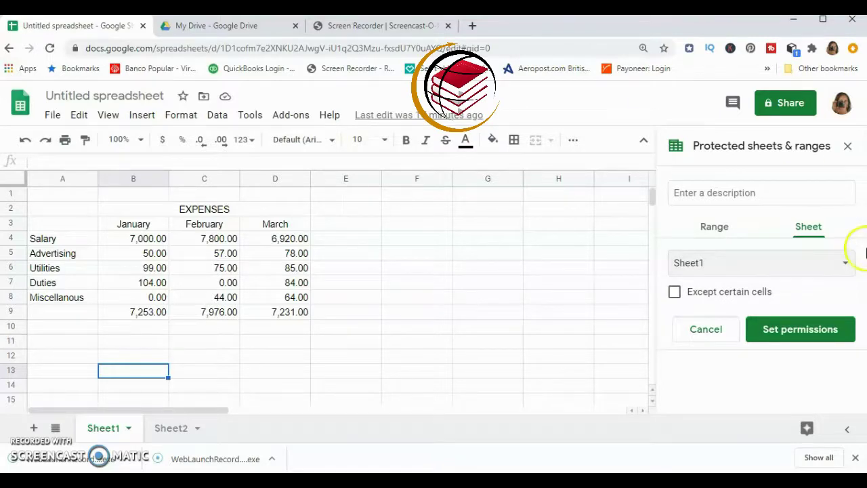
click(794, 337)
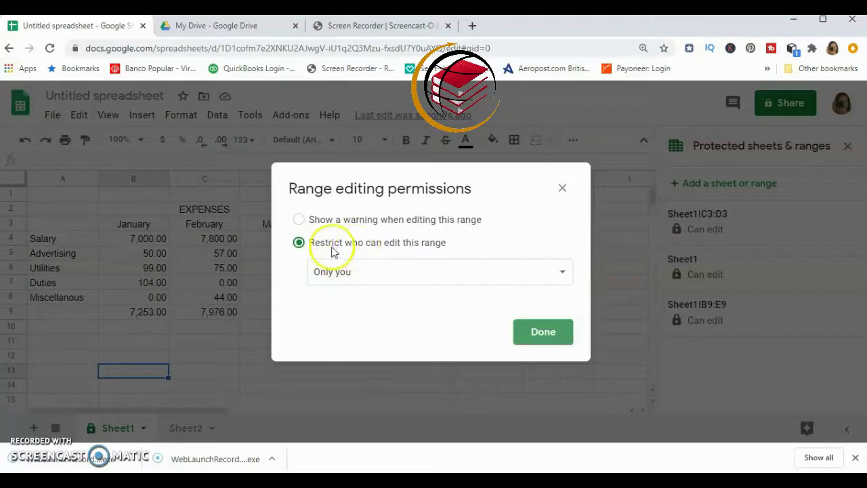
Limit editing of Sheet1 to Only you and save the permissions.
click(561, 274)
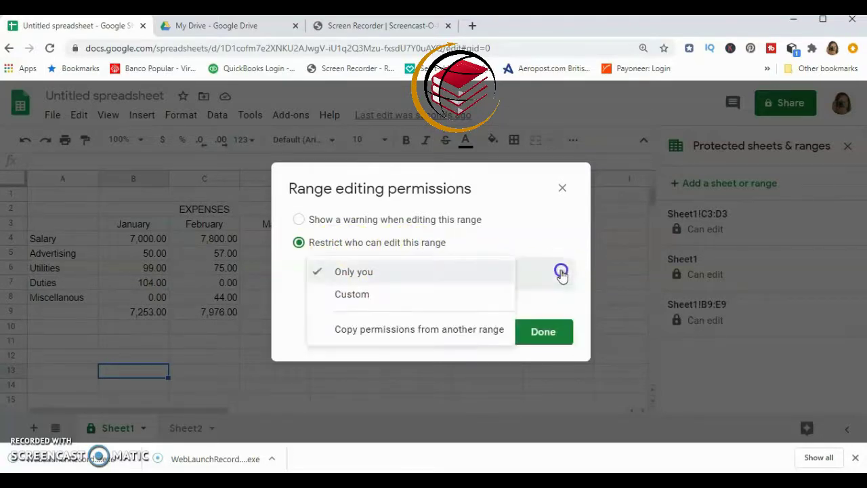
click(350, 296)
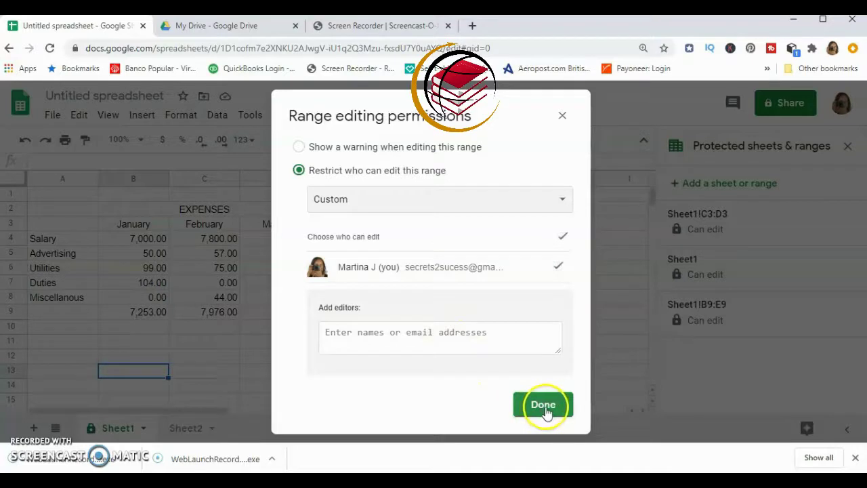
click(566, 204)
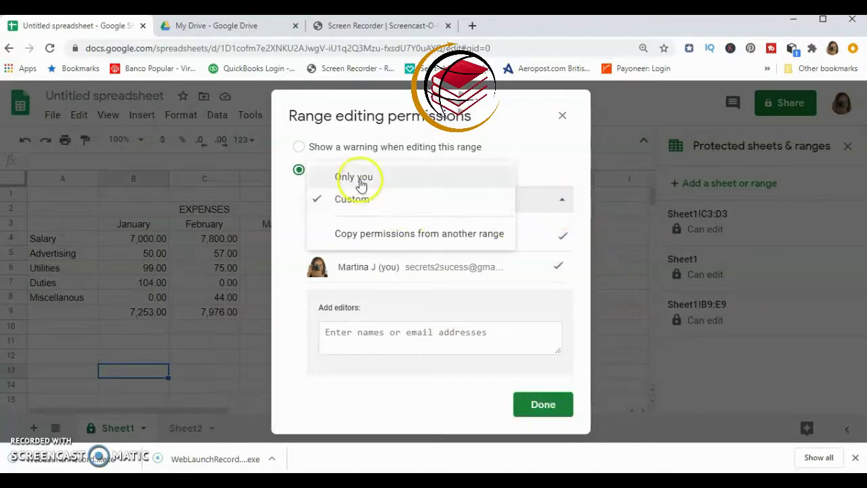
click(359, 179)
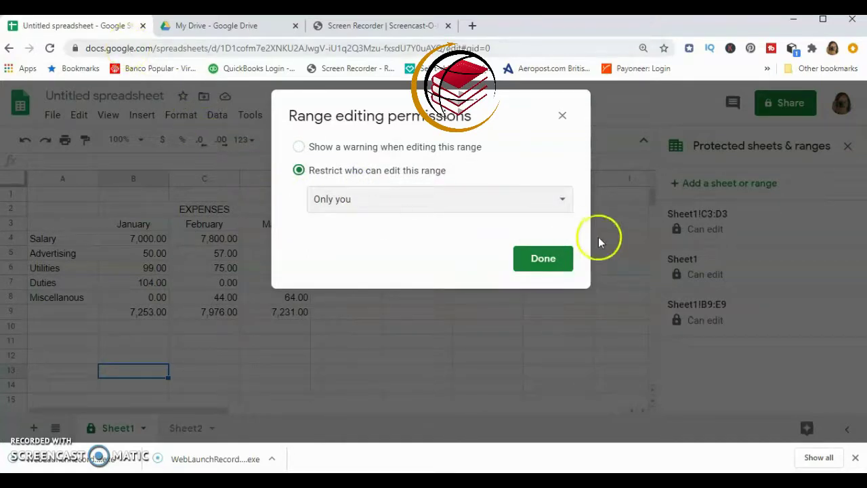
click(558, 262)
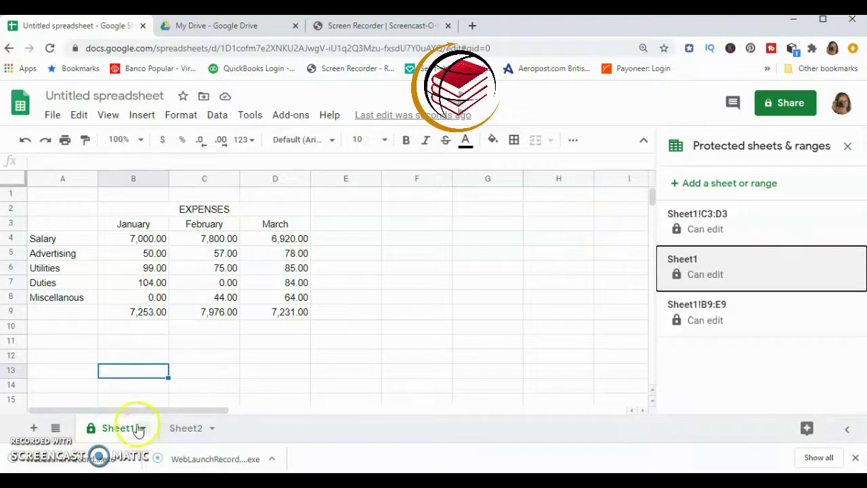
click(91, 427)
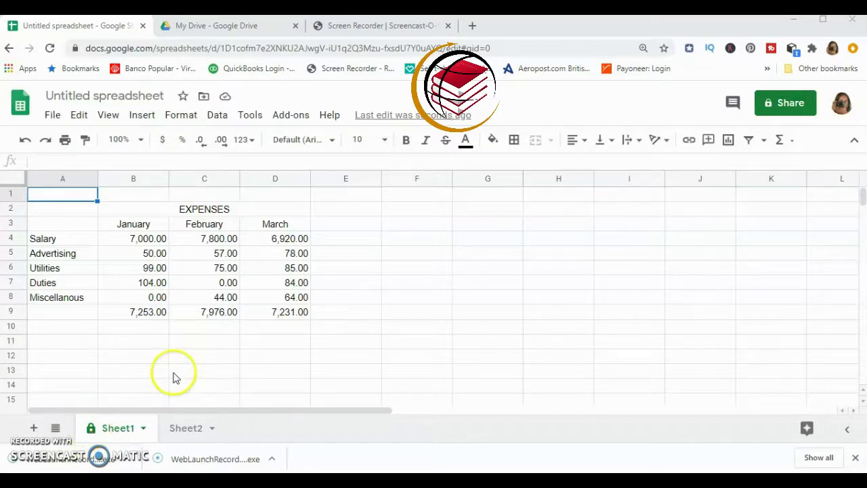
click(144, 430)
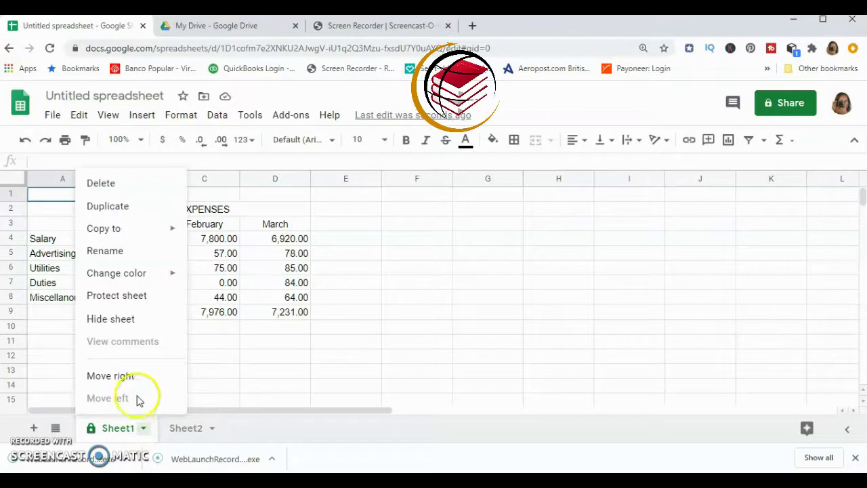
click(140, 301)
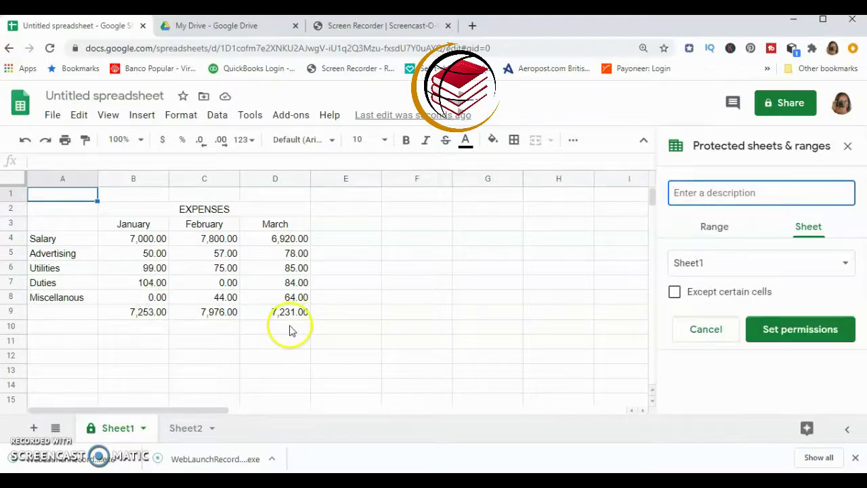
click(694, 332)
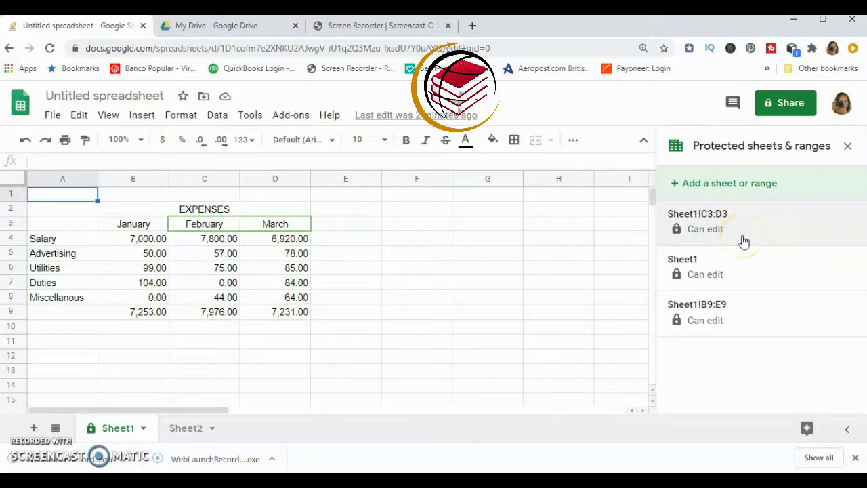
Delete the Sheet1 whole-sheet protection entry and confirm the removal.
click(698, 276)
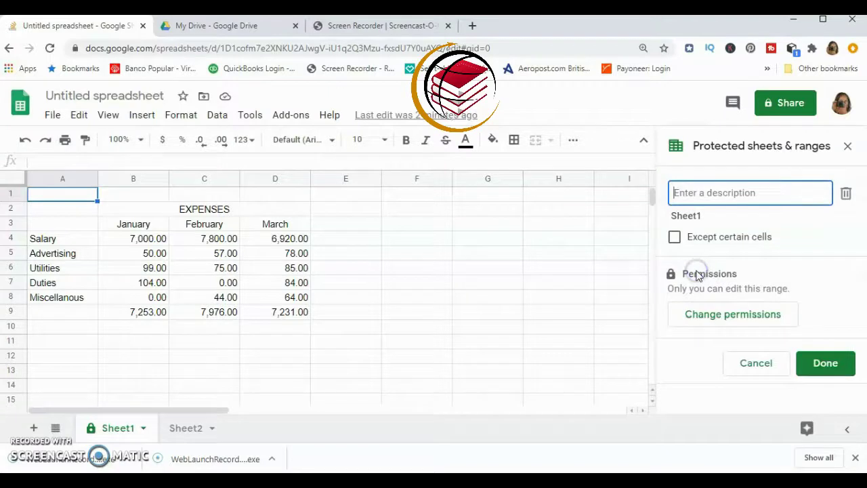
click(821, 197)
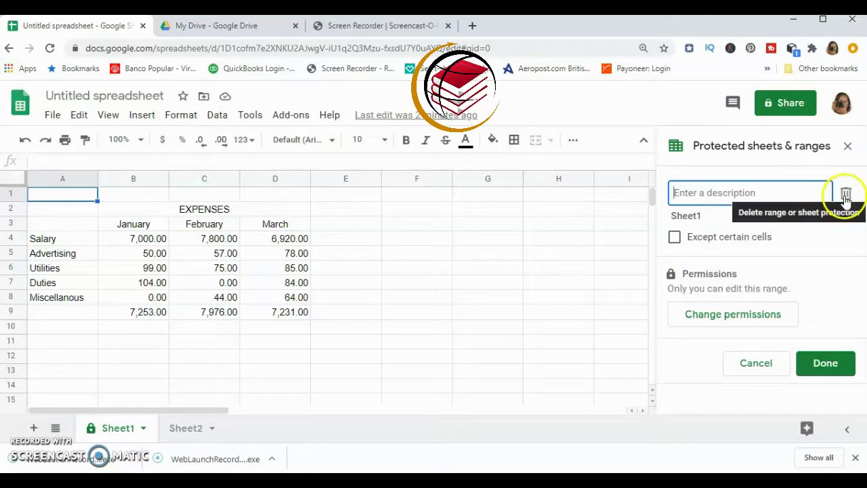
click(846, 195)
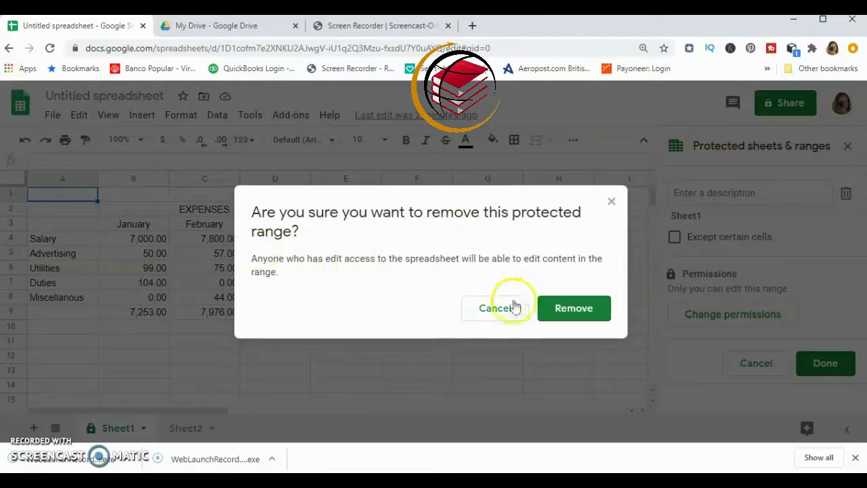
click(566, 312)
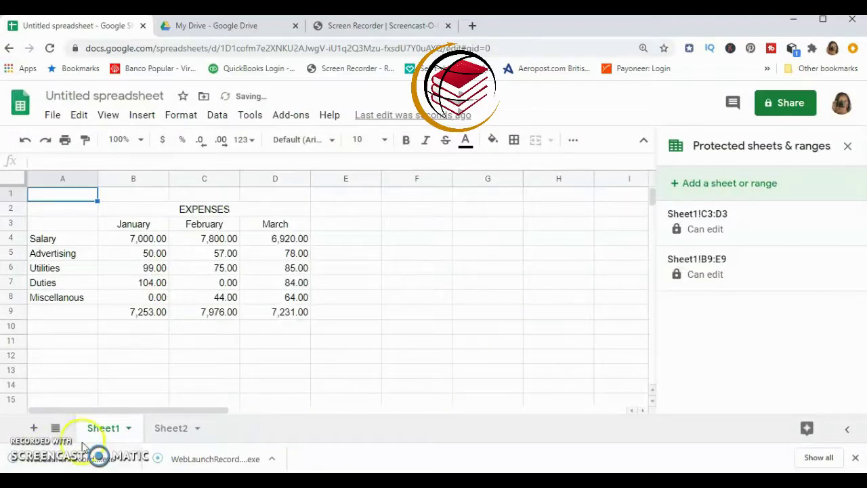